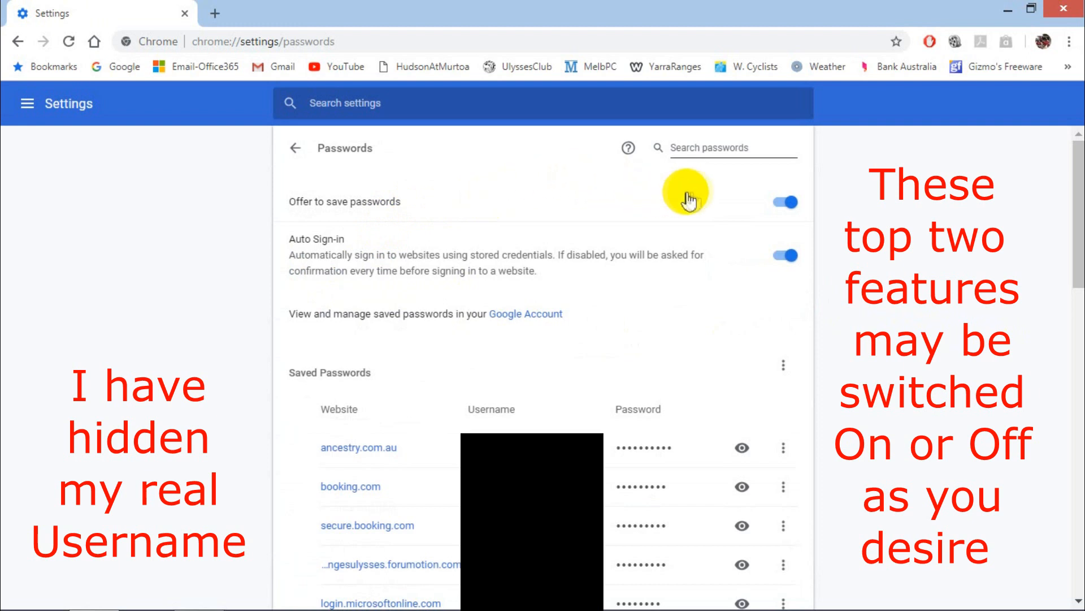
# - Examine the Offer to save passwords and Auto Sign-in settings and the lists of saved and never-saved sites
pyautogui.click(783, 208)
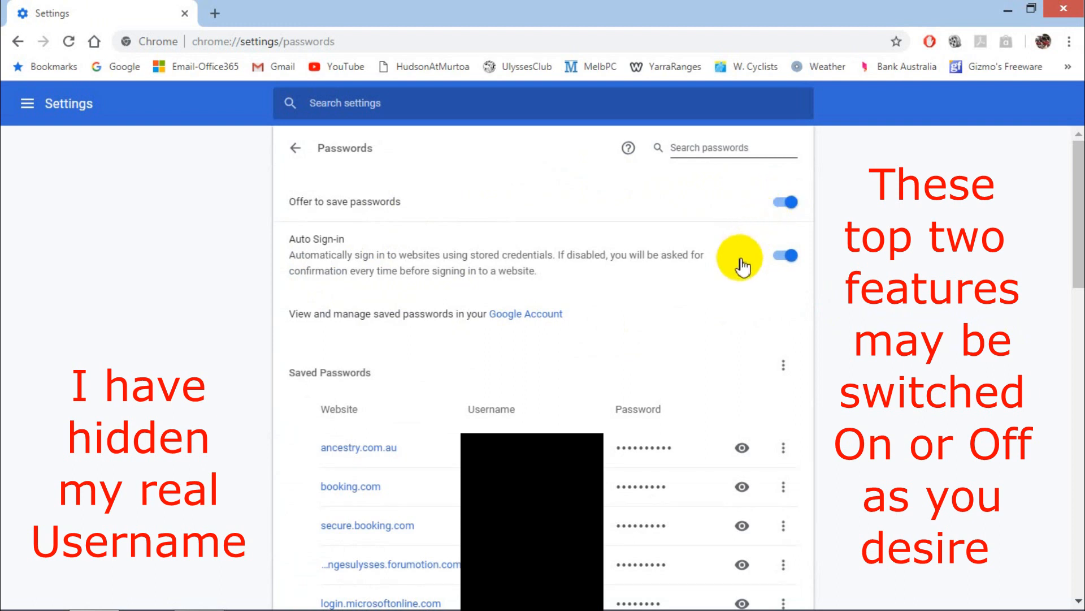
pyautogui.click(785, 256)
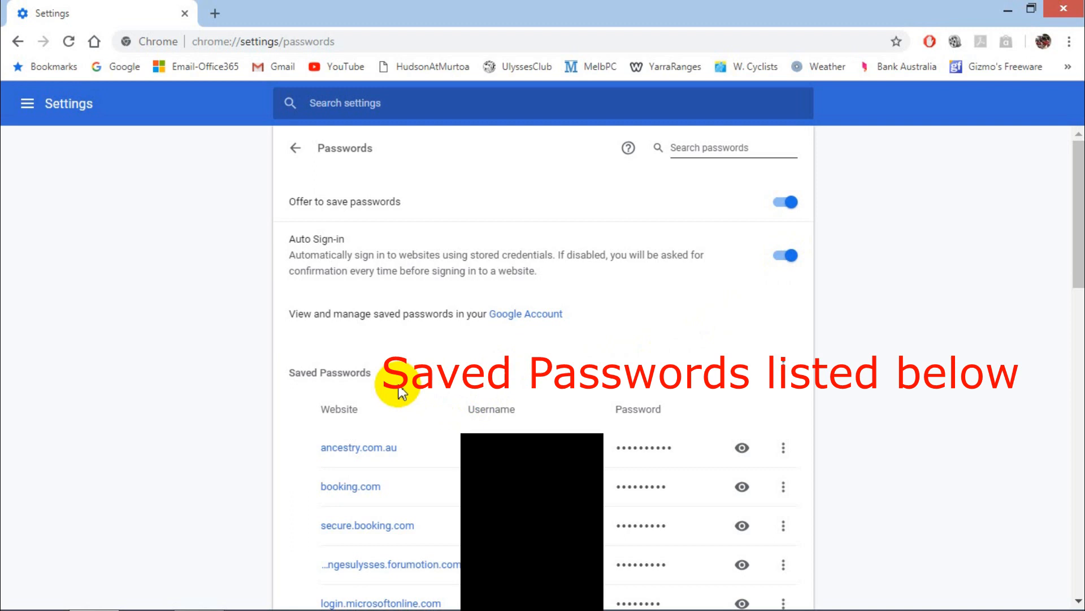
pyautogui.scroll(-8, 390, 378)
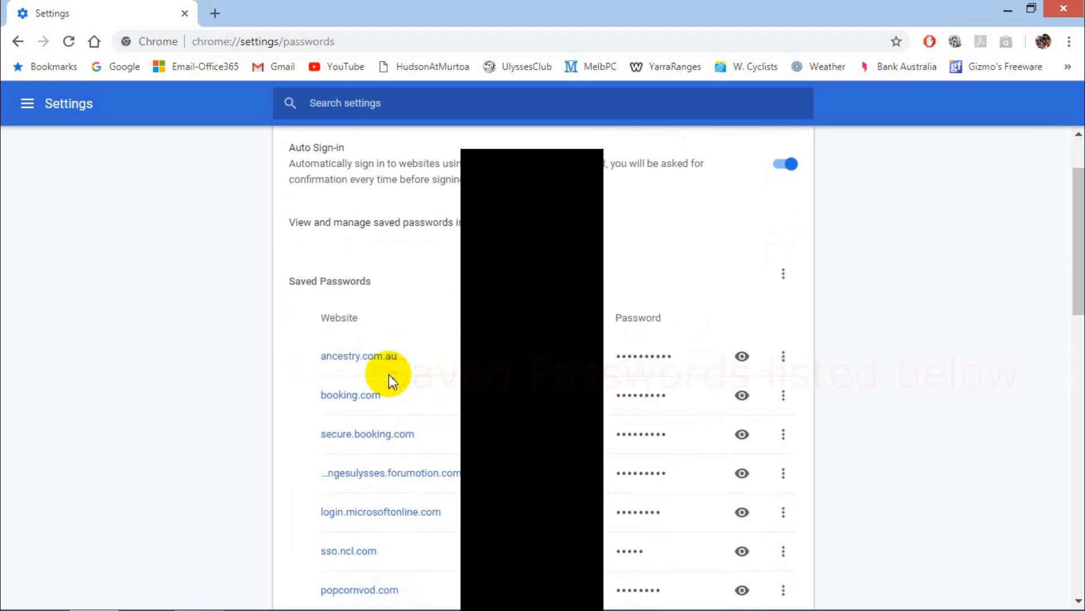
pyautogui.scroll(-2, 389, 375)
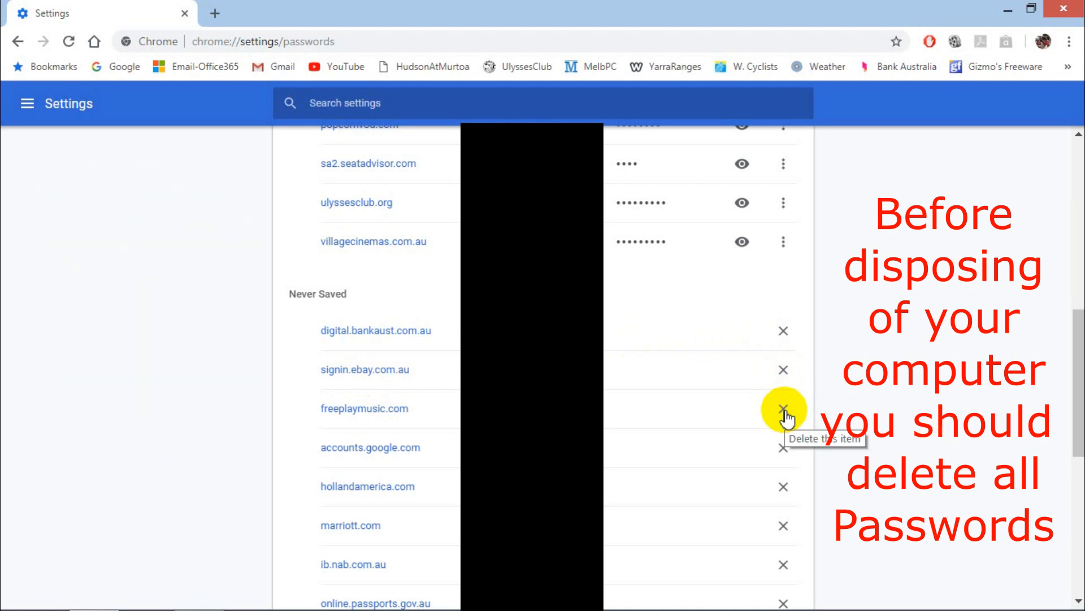
pyautogui.scroll(7, 786, 417)
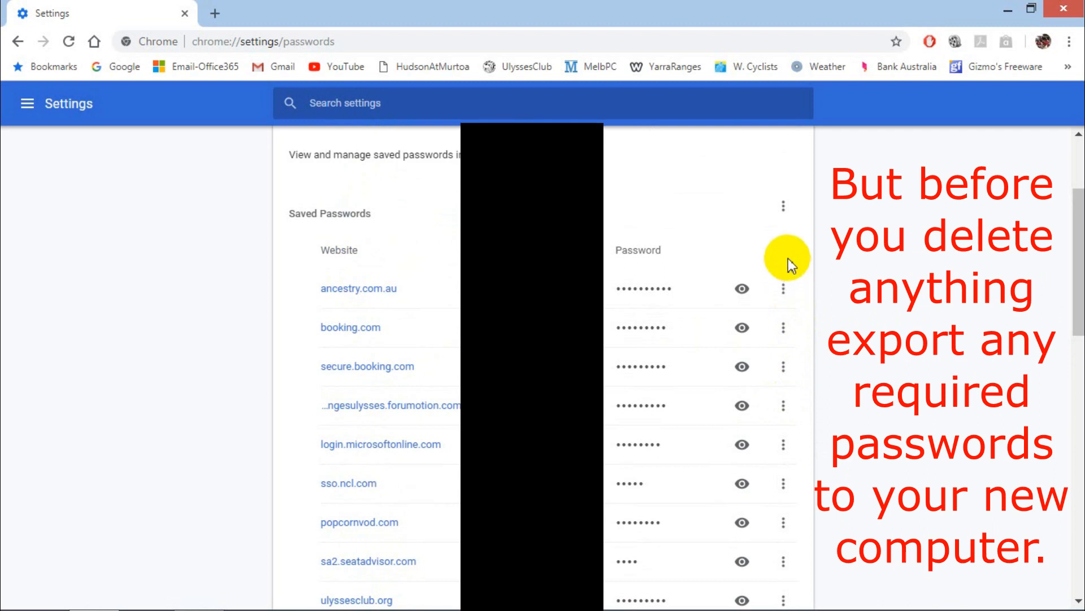
# - Open and cancel the saved passwords export, and request and cancel revealing the ancestry.com.au password
pyautogui.click(783, 209)
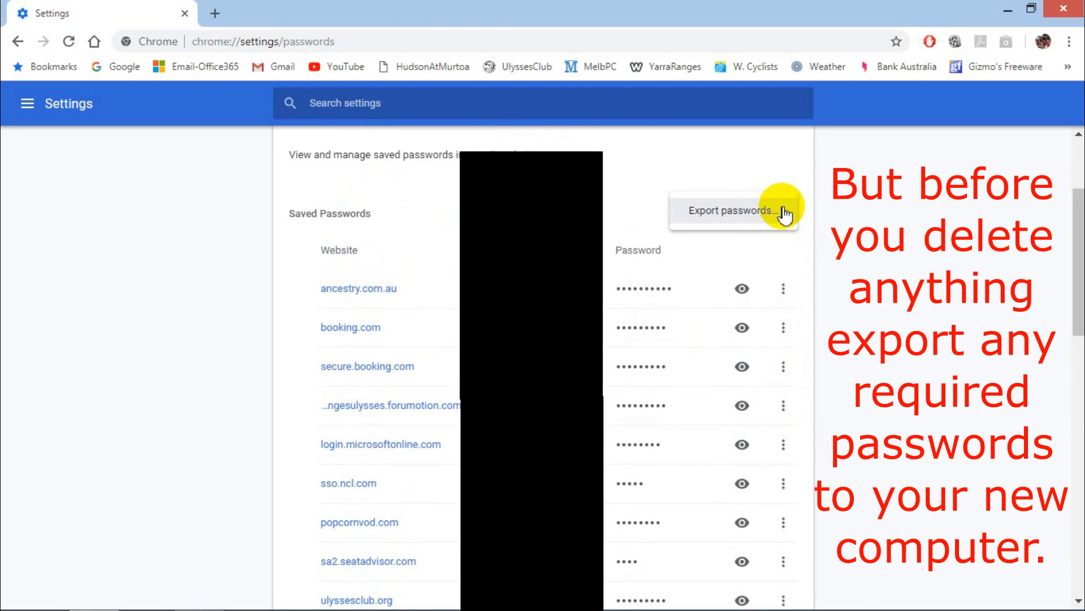
pyautogui.click(785, 213)
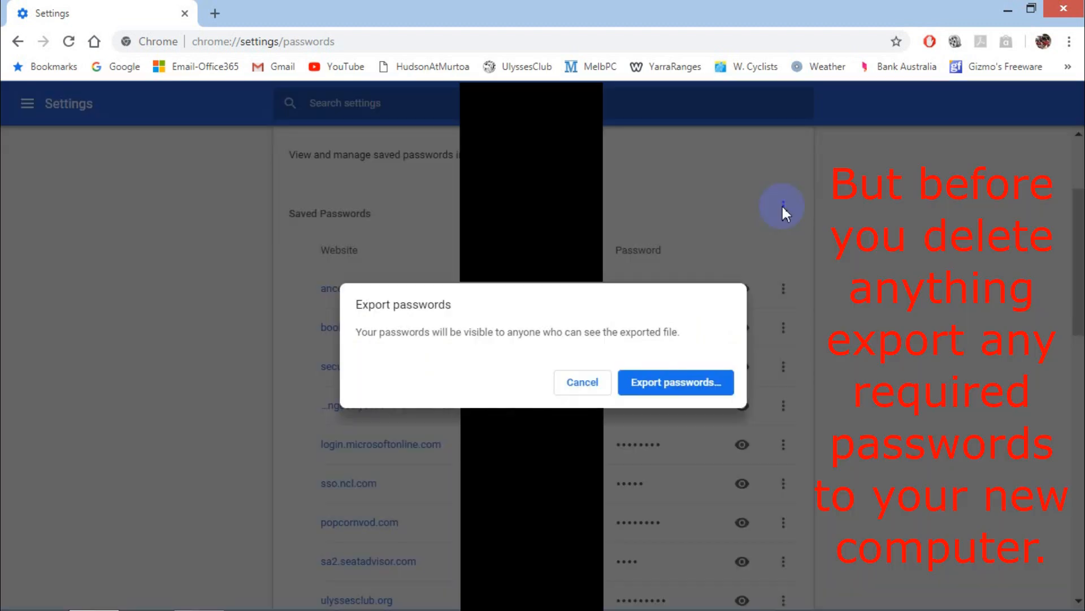
pyautogui.click(582, 384)
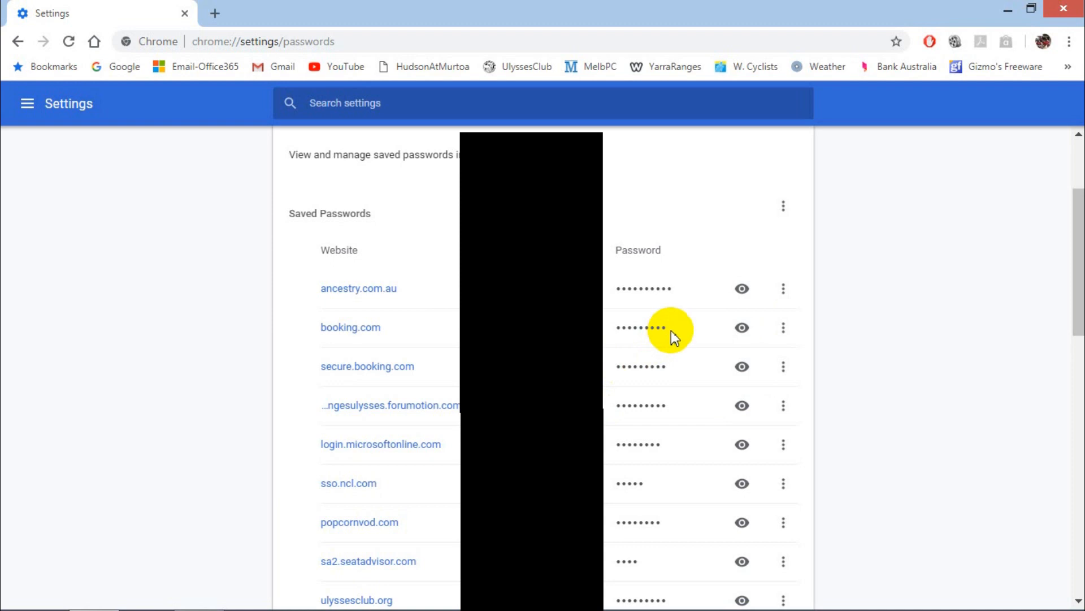
pyautogui.click(742, 289)
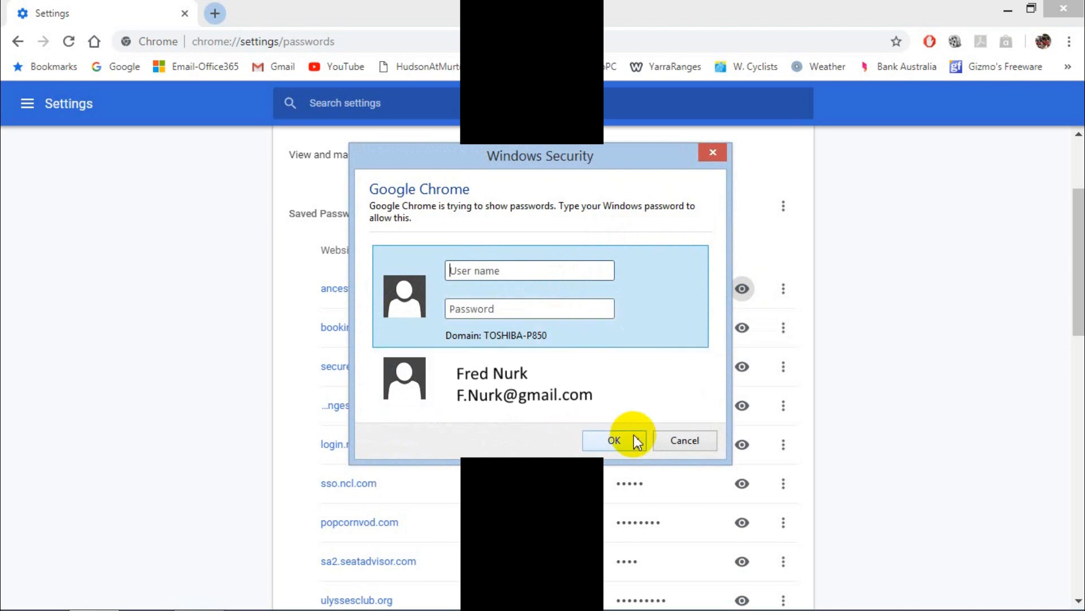
pyautogui.click(686, 440)
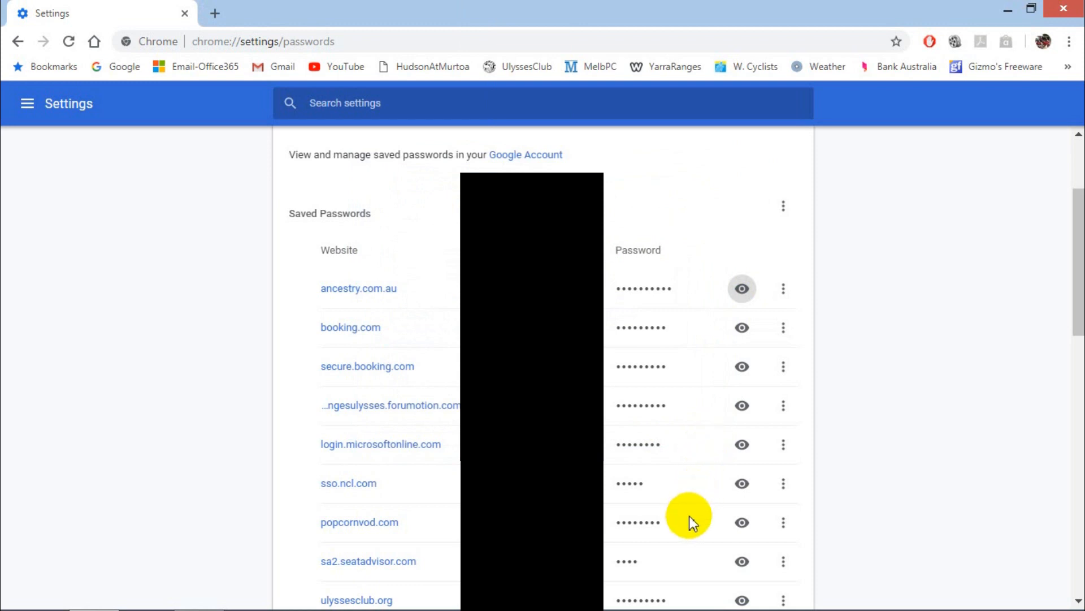
# - View the saved password details for popcornvod.com and close them
pyautogui.click(783, 527)
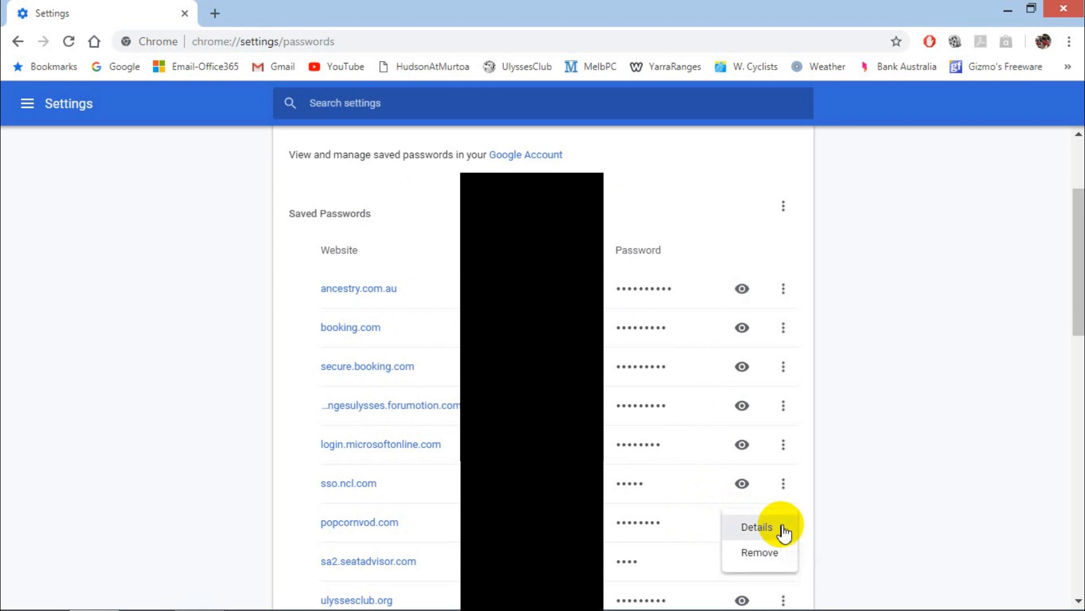
pyautogui.click(786, 528)
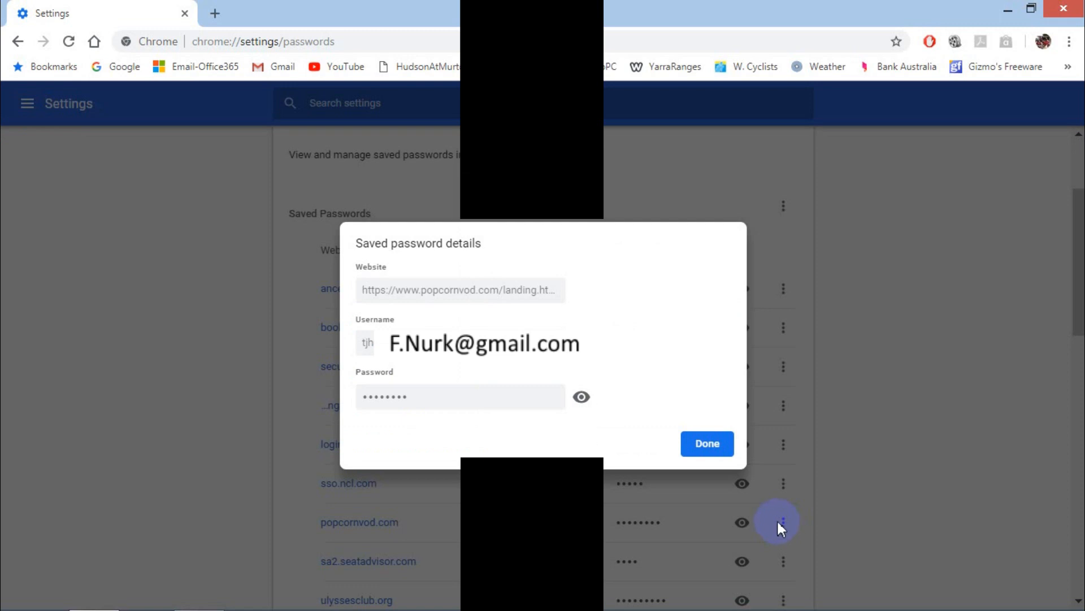
pyautogui.click(707, 441)
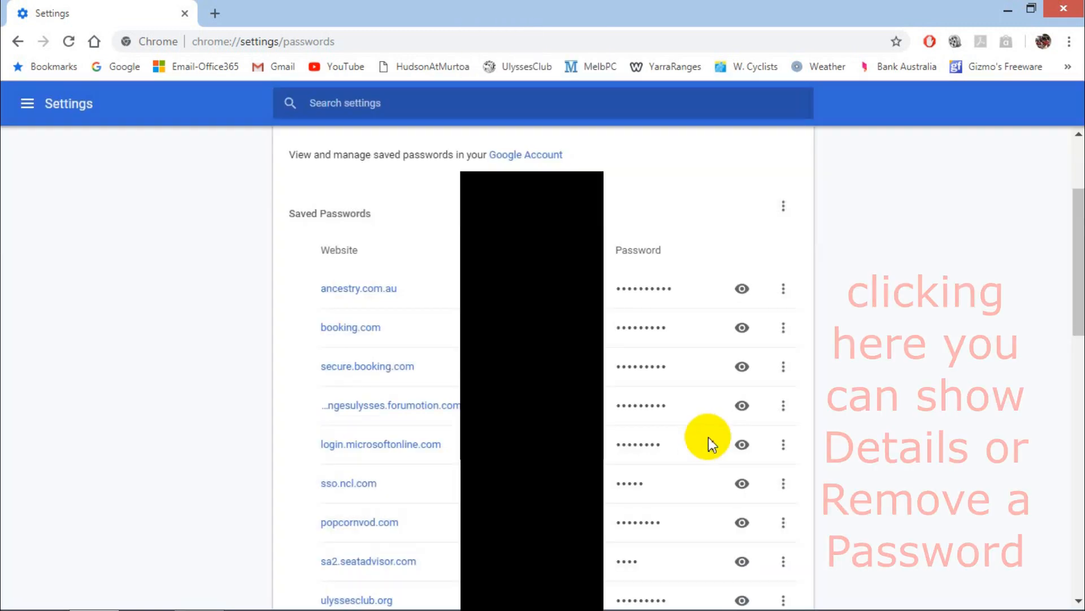
# - Remove the saved password for popcornvod.com and try to undo the removal
pyautogui.click(783, 528)
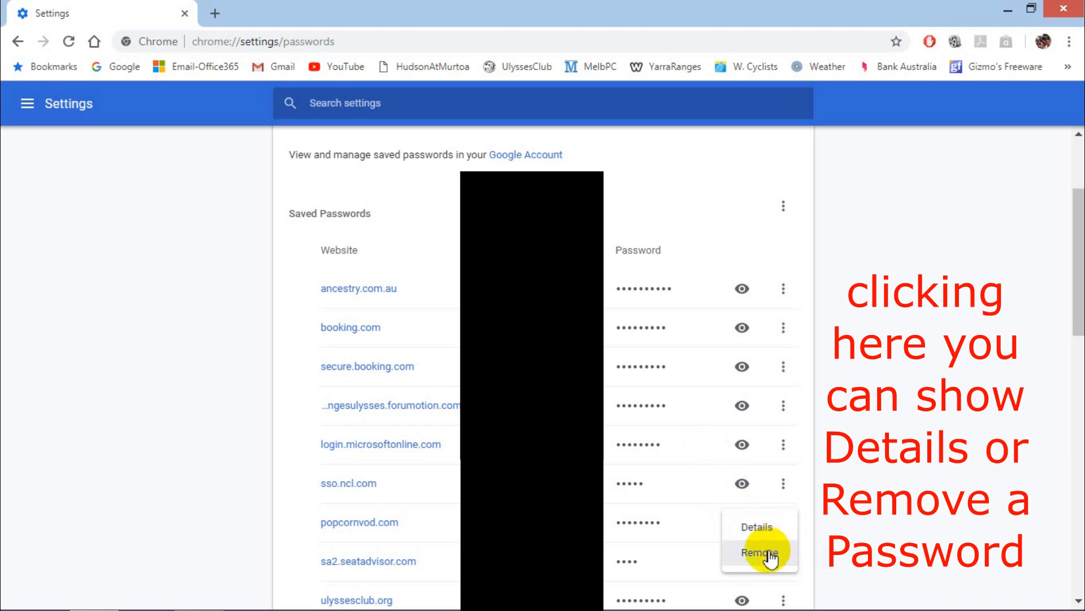
pyautogui.click(770, 552)
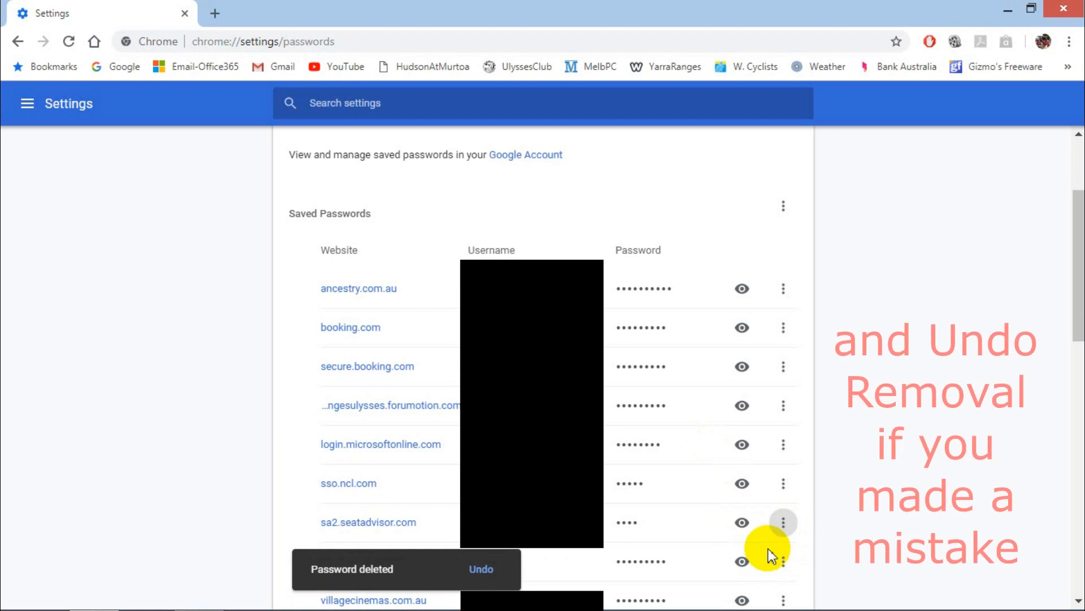
pyautogui.click(464, 582)
pyautogui.click(482, 571)
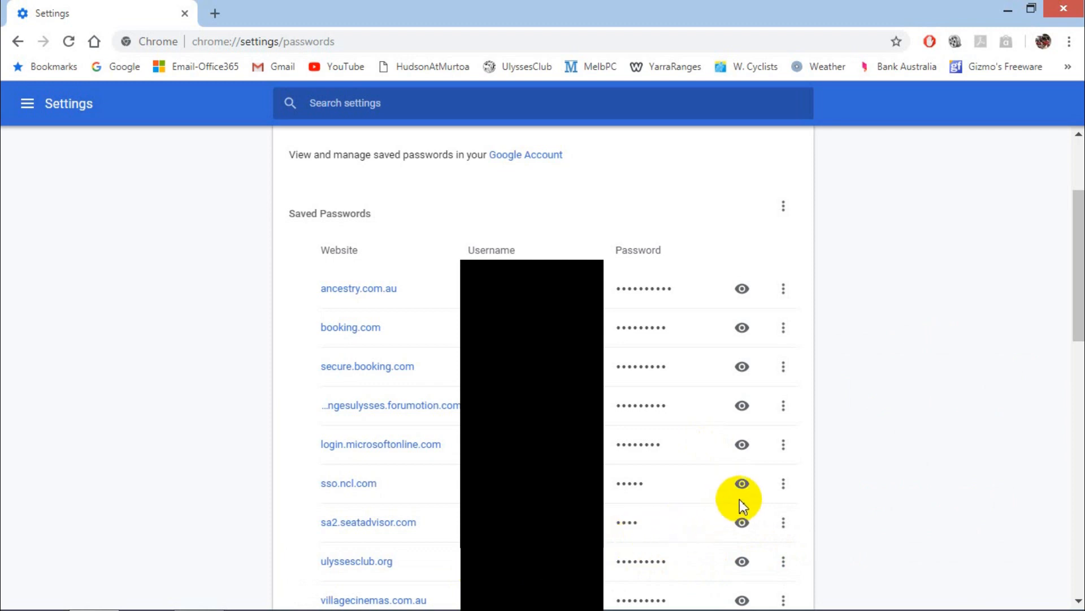
# - Look through the Never Saved sites listed below the saved passwords
pyautogui.scroll(-3, 780, 501)
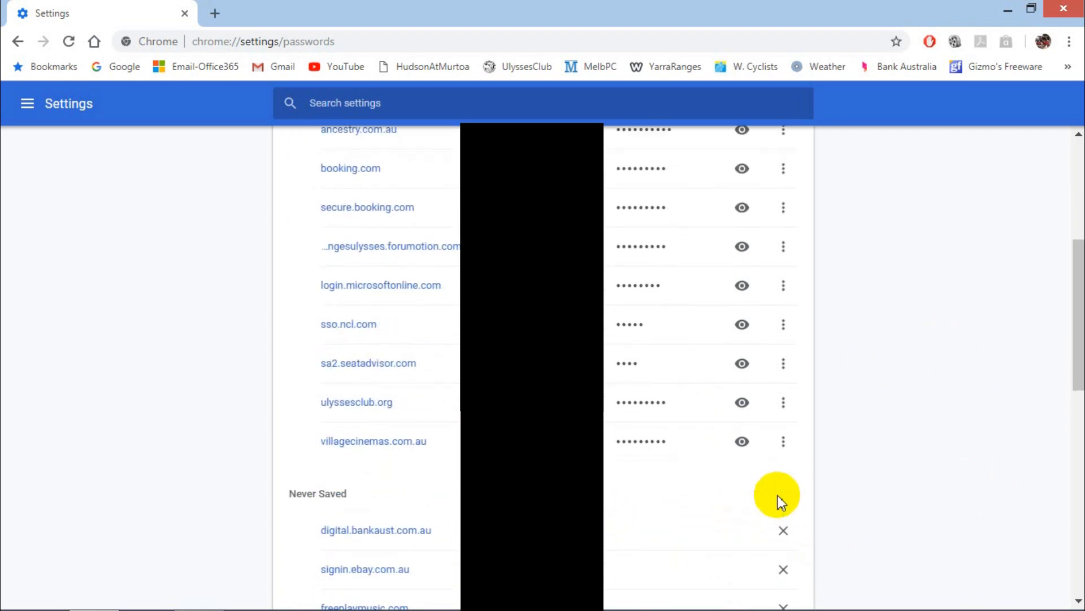
pyautogui.scroll(-12, 779, 501)
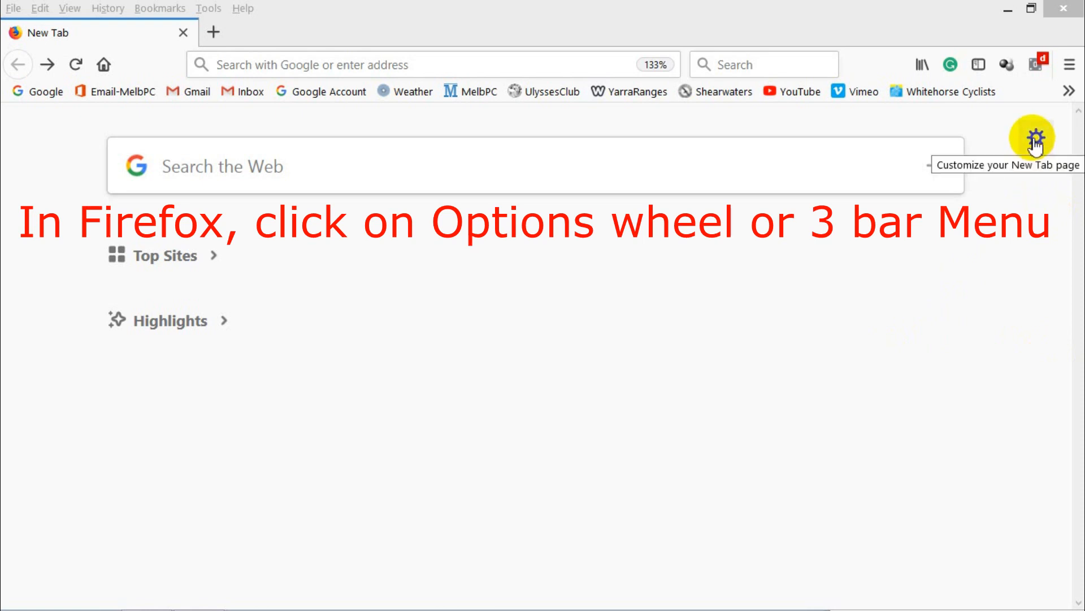
# - Switch to Firefox and open the Logins & Passwords section of its Privacy & Security options
pyautogui.click(1069, 68)
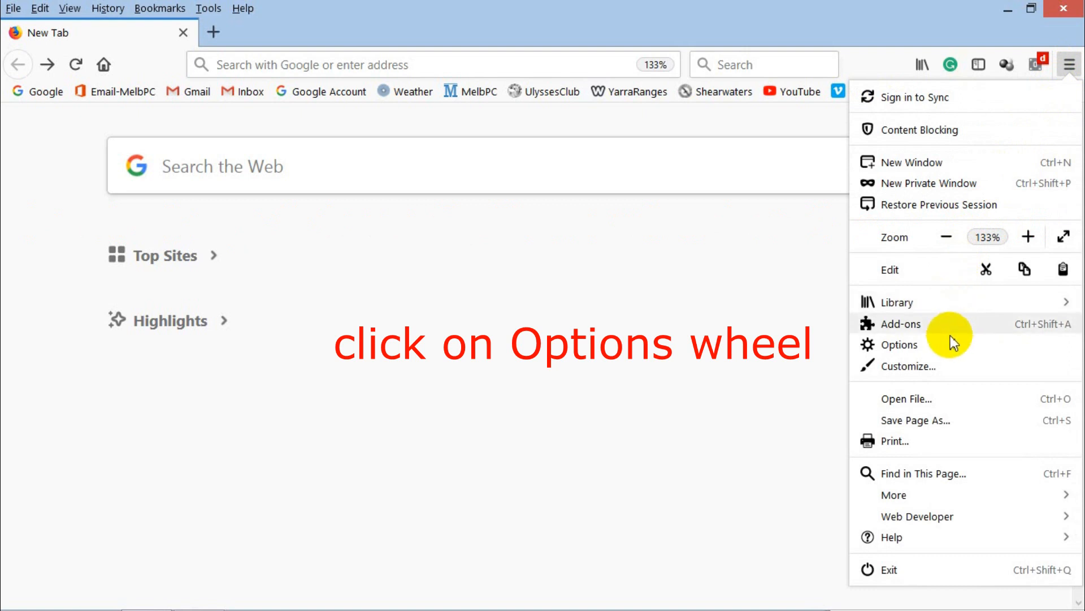
pyautogui.click(869, 346)
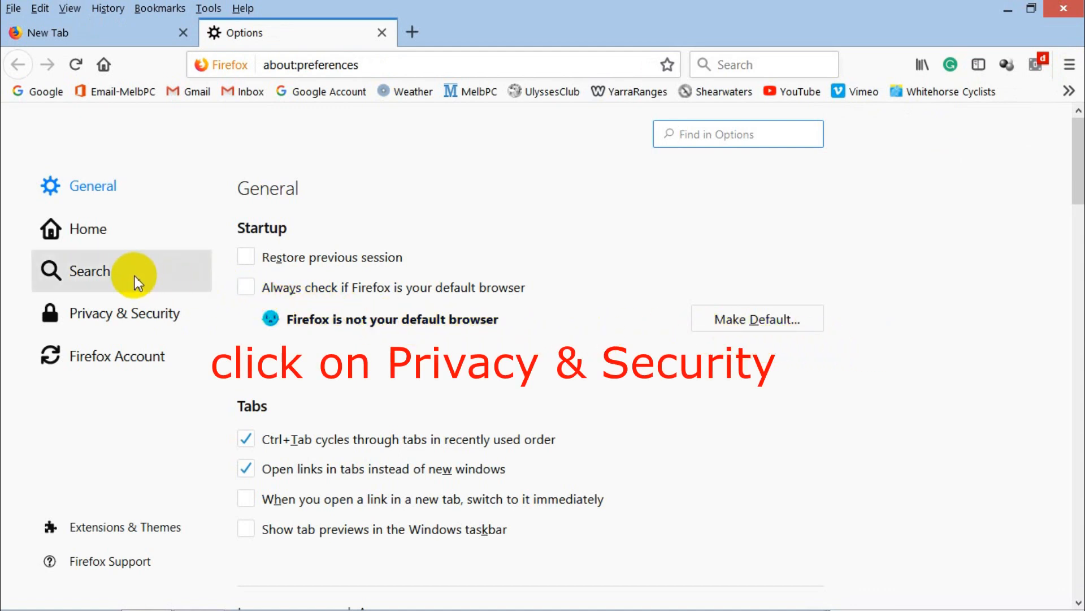
pyautogui.click(67, 311)
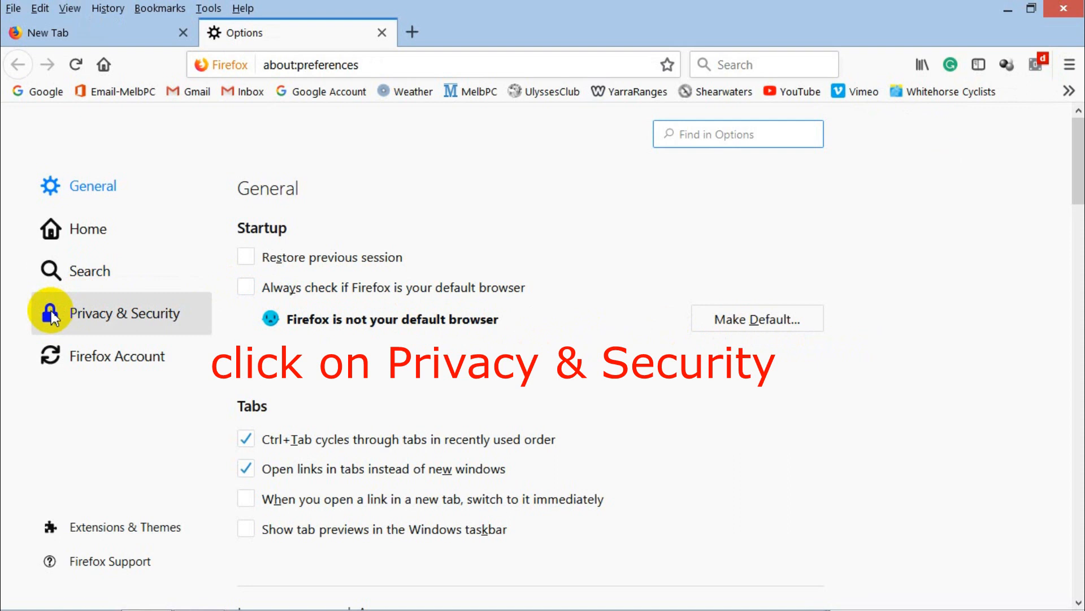
pyautogui.click(51, 310)
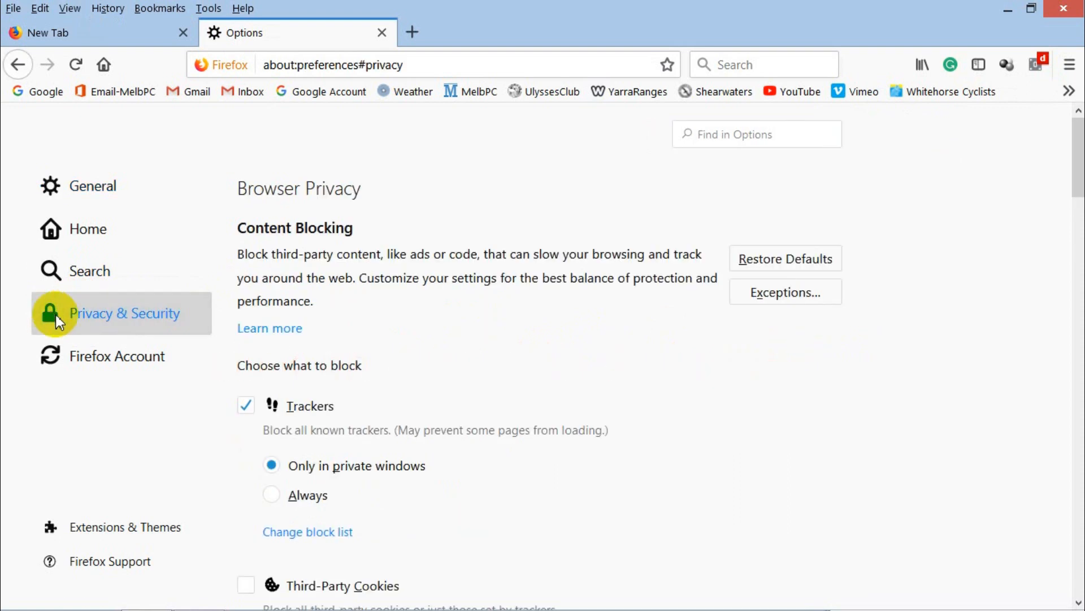
pyautogui.moveTo(1076, 169); pyautogui.dragTo(1077, 316)
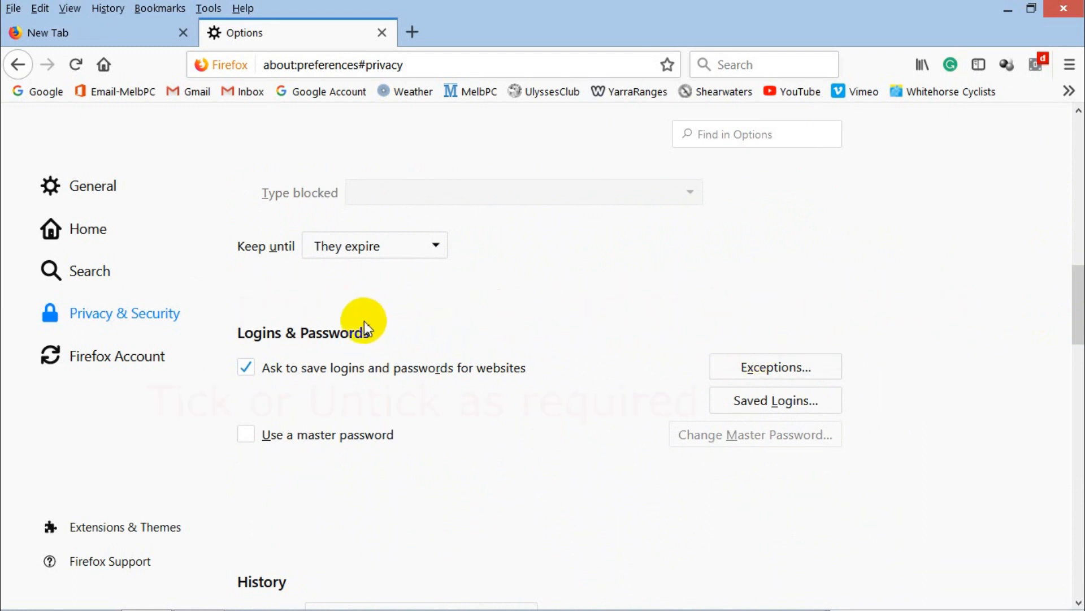
# - Disable asking to save logins and passwords for websites, and enable it again
pyautogui.click(247, 367)
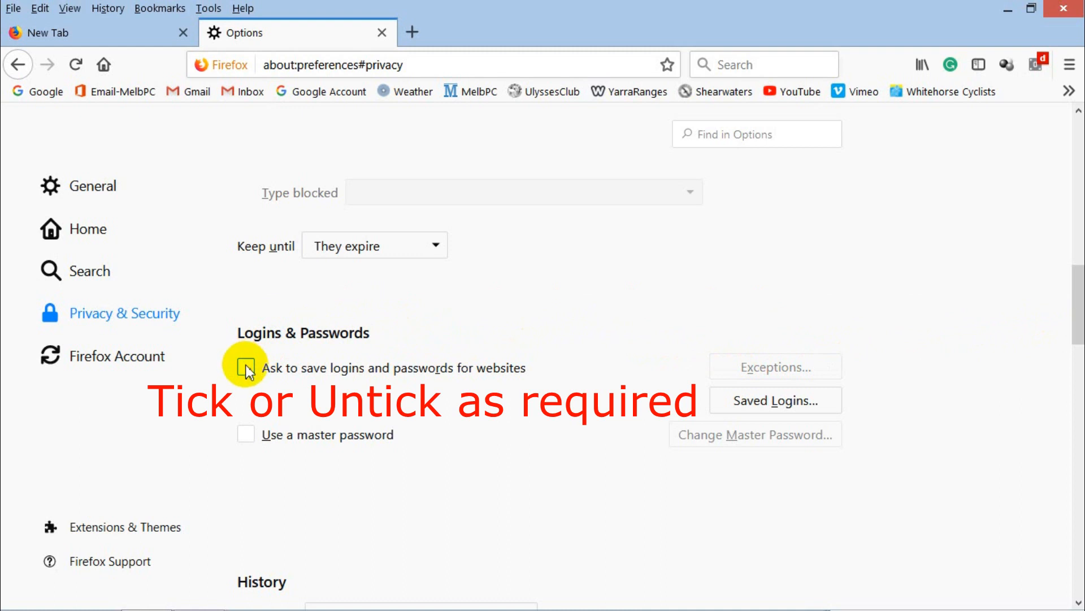
pyautogui.click(246, 368)
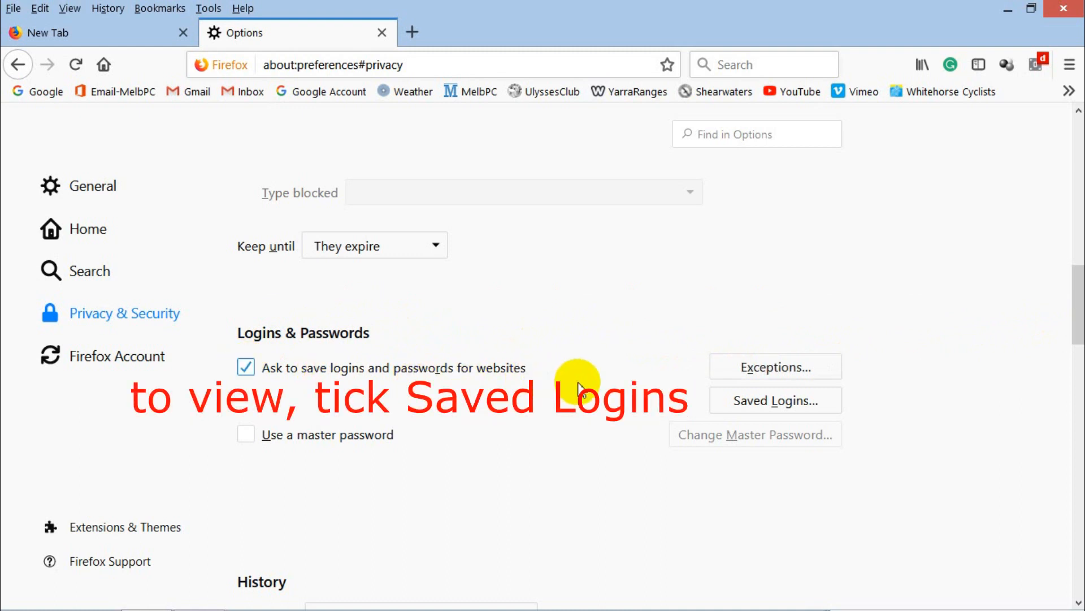
# - Open the Saved Logins list and look through the stored sites from start to end
pyautogui.click(739, 408)
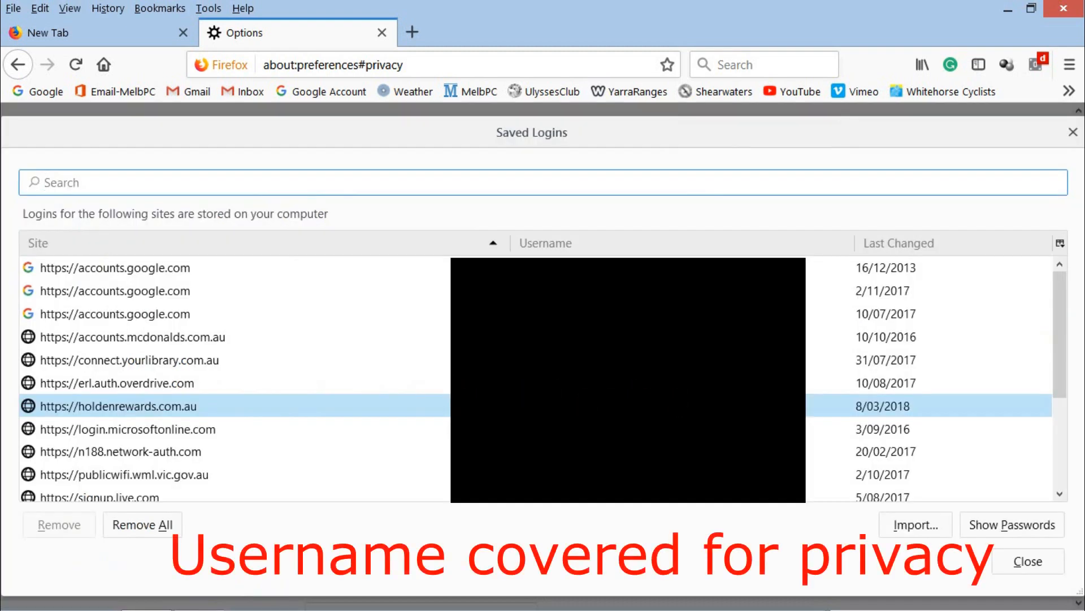
pyautogui.click(172, 431)
pyautogui.click(130, 451)
pyautogui.click(126, 432)
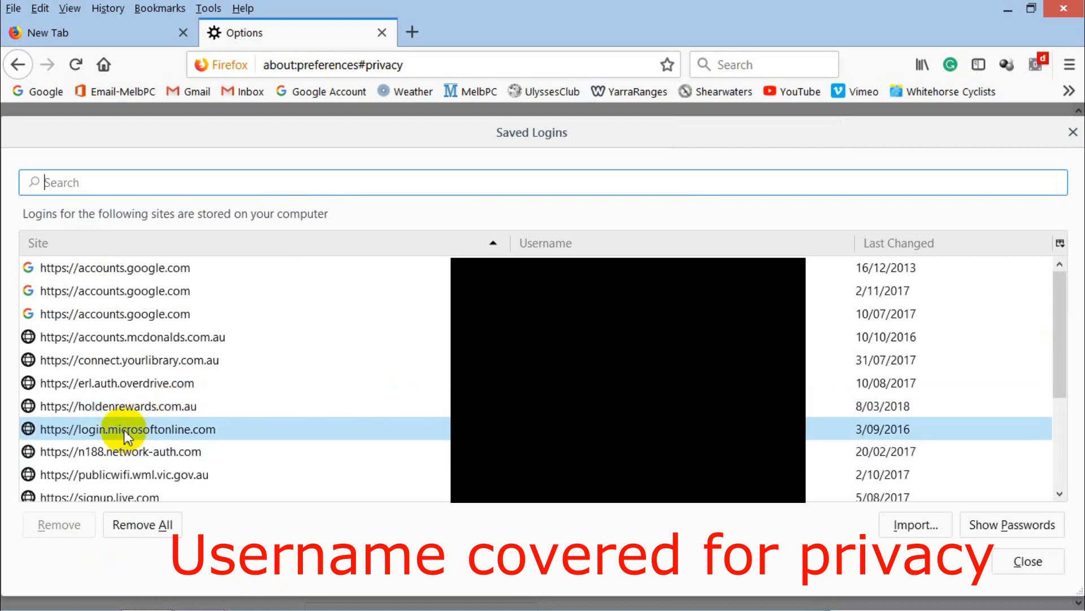
pyautogui.scroll(-1, 107, 429)
pyautogui.click(121, 449)
pyautogui.scroll(-1, 124, 451)
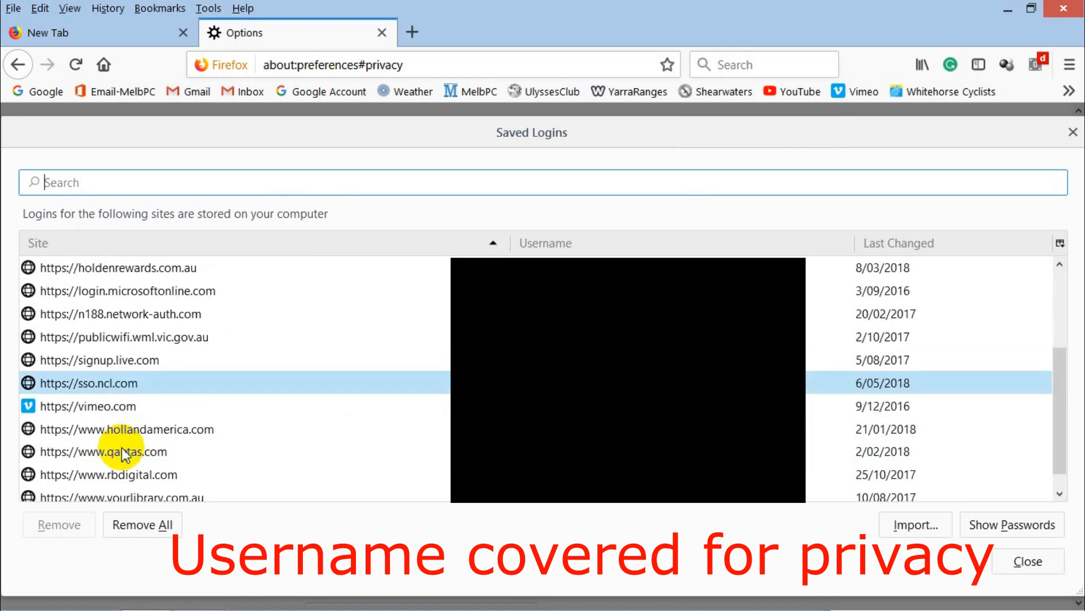
pyautogui.scroll(-1, 121, 451)
pyautogui.click(121, 451)
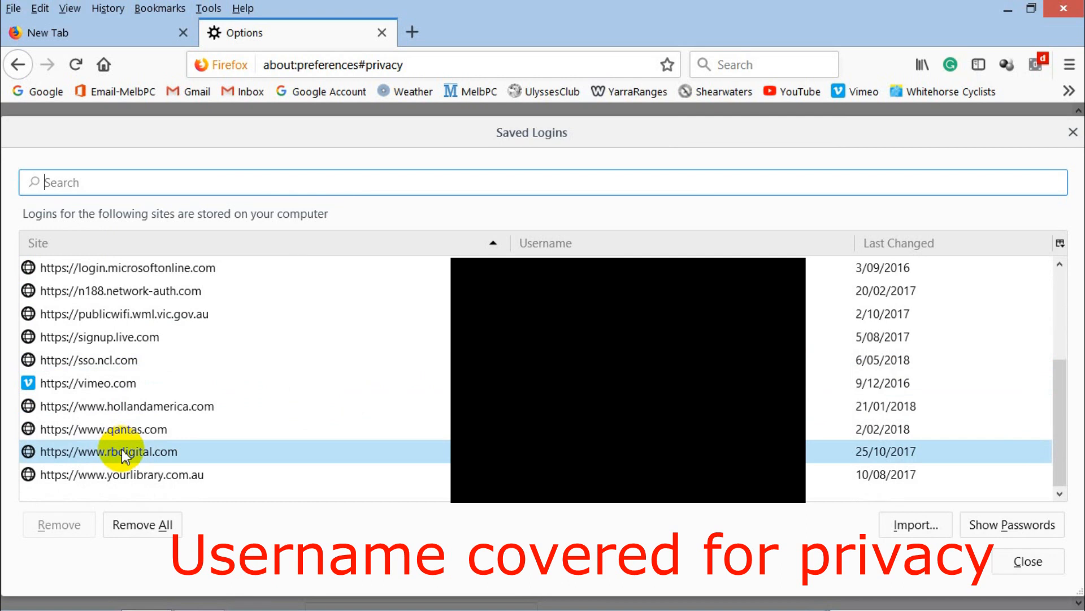
pyautogui.scroll(2, 121, 451)
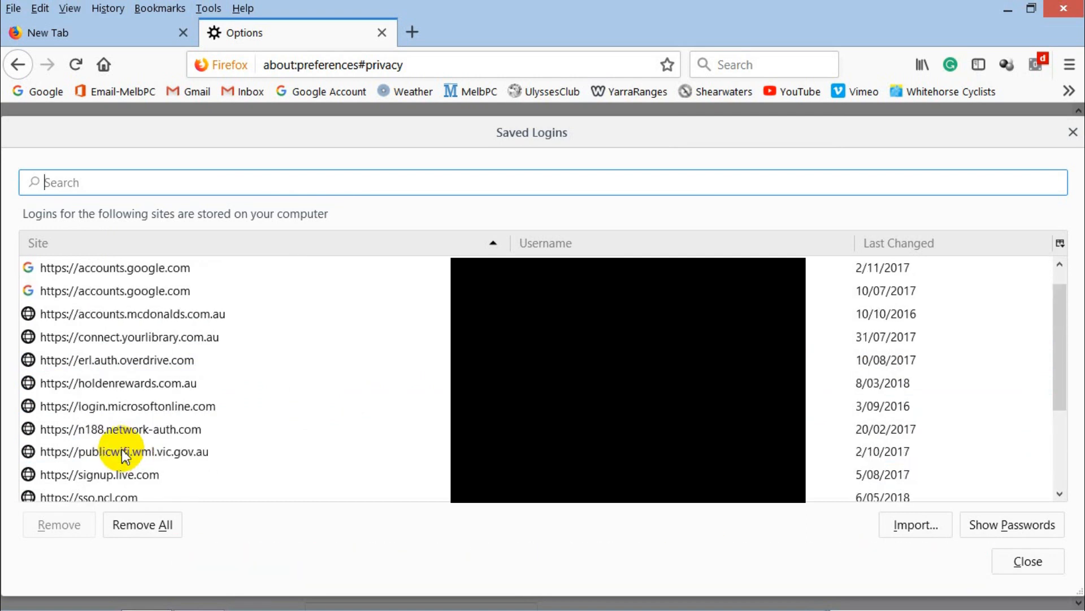
pyautogui.scroll(1, 125, 452)
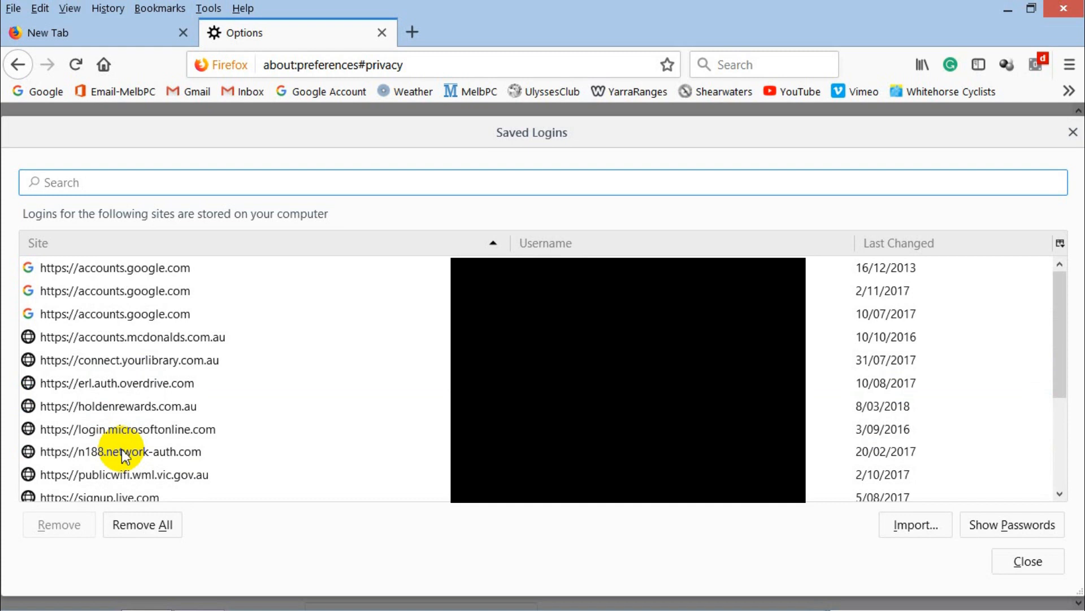
pyautogui.click(121, 452)
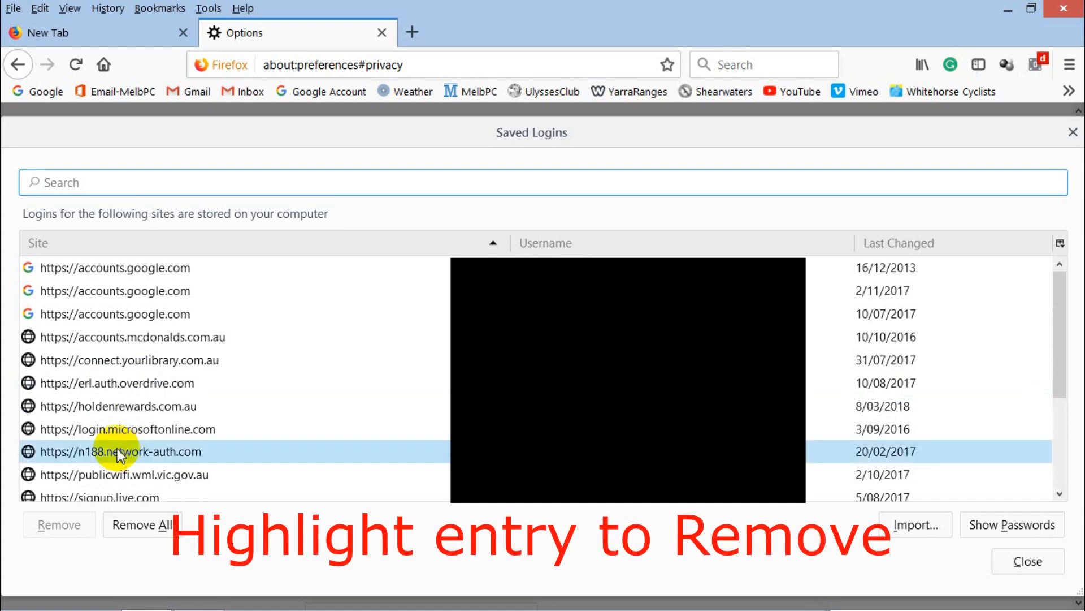
pyautogui.click(45, 451)
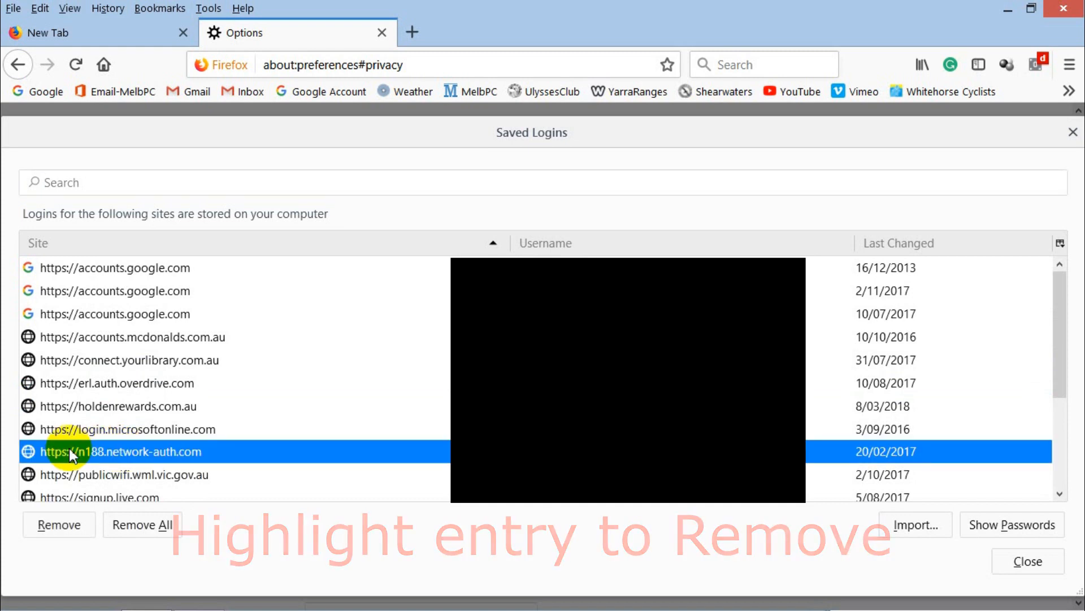
pyautogui.click(56, 526)
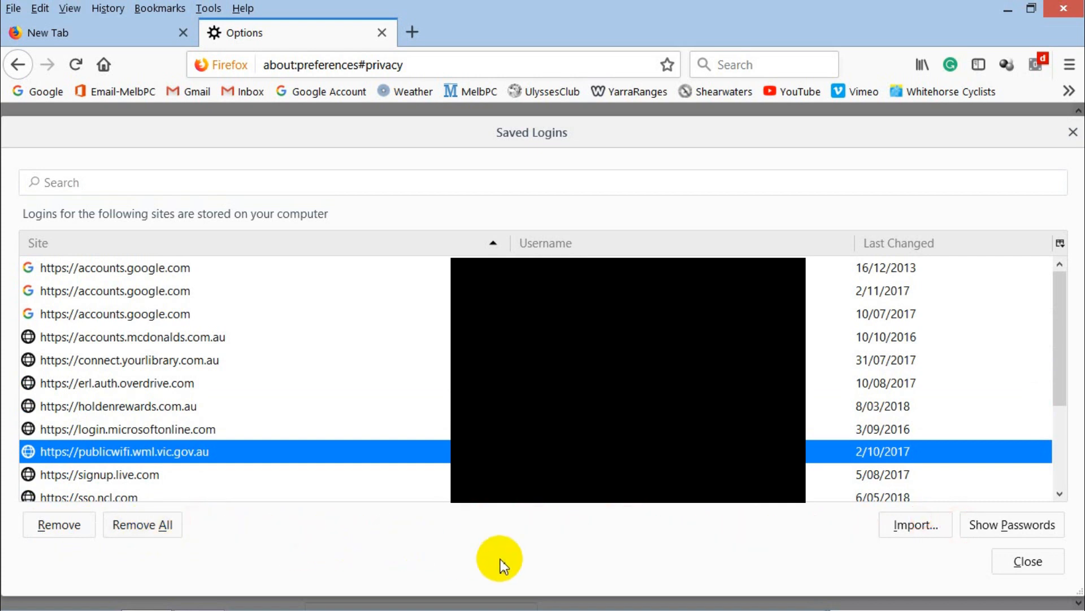
# - Show the passwords of the saved logins, look through the list, and hide the passwords again
pyautogui.click(1012, 523)
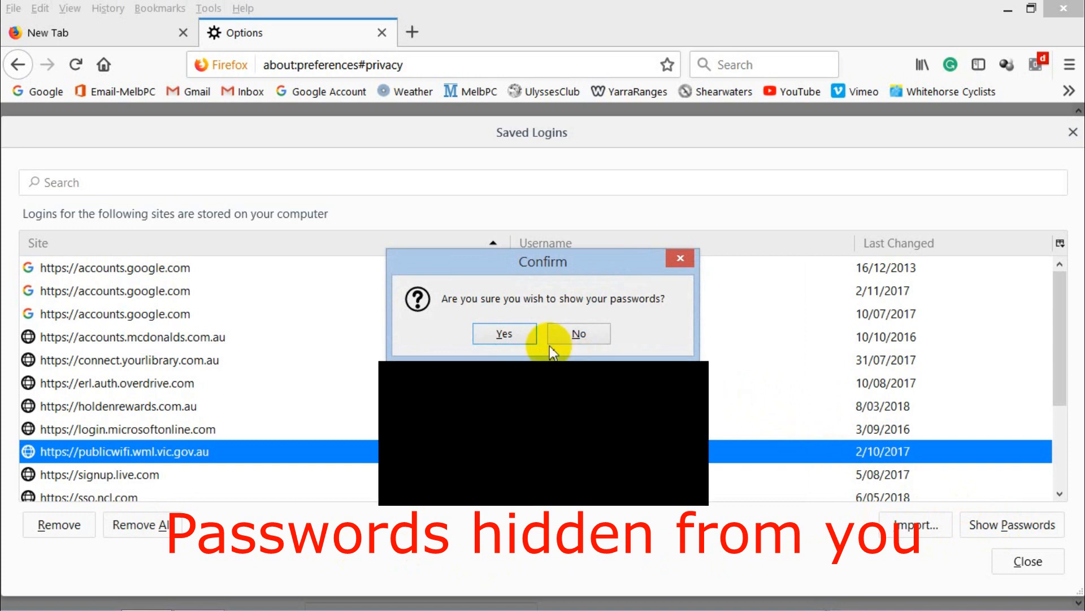
pyautogui.click(520, 333)
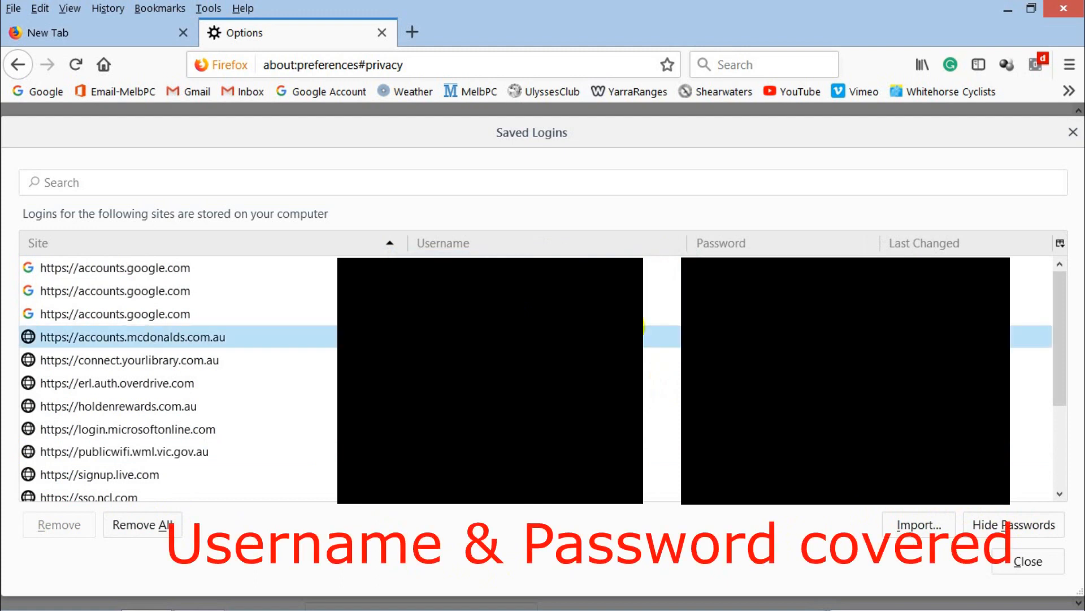
pyautogui.moveTo(1059, 283); pyautogui.dragTo(1078, 413)
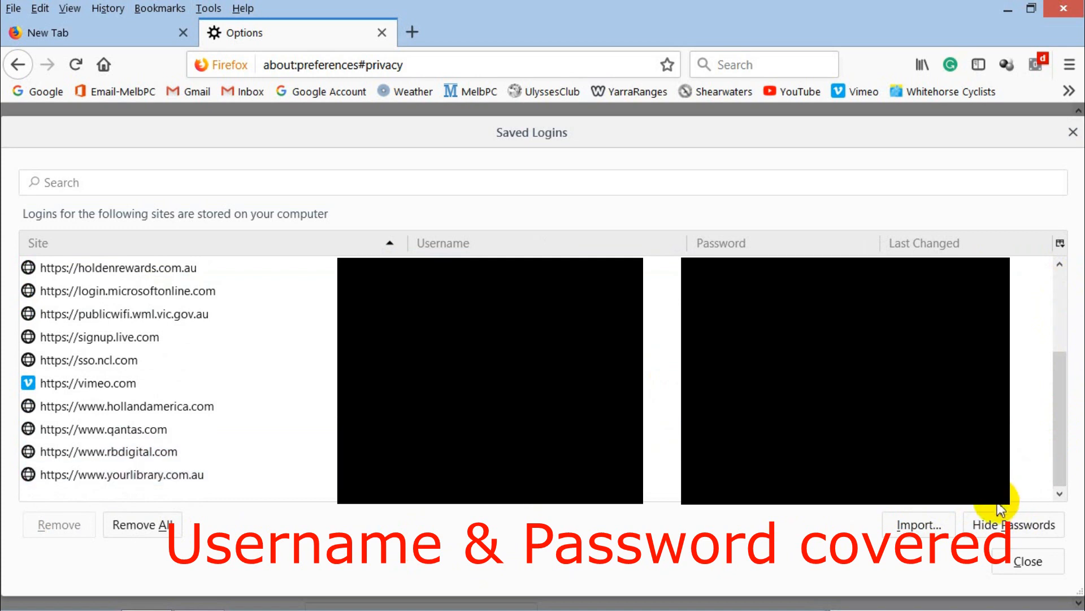
pyautogui.click(983, 530)
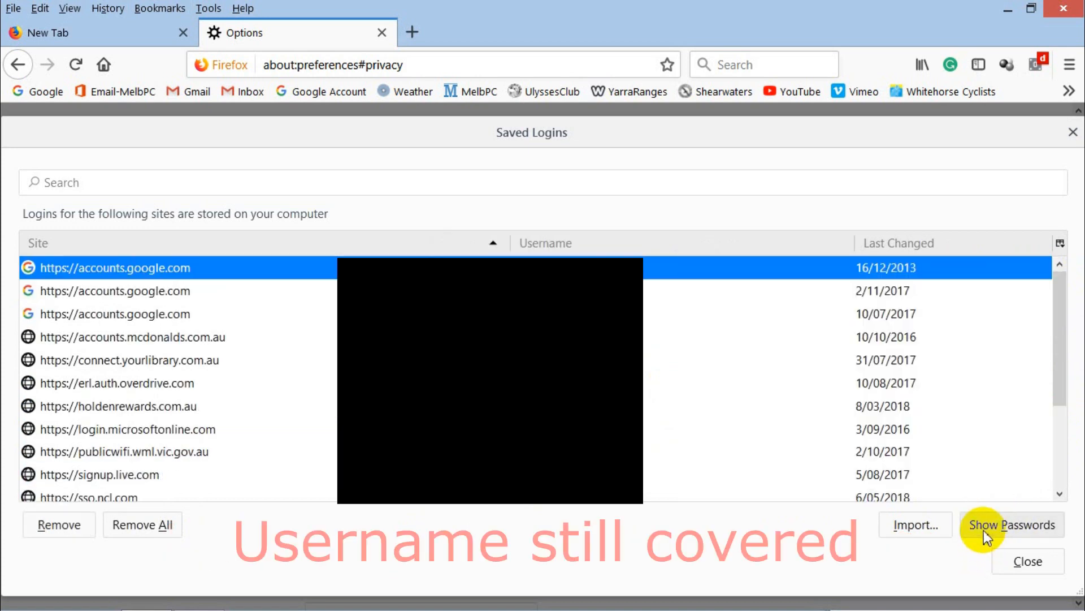